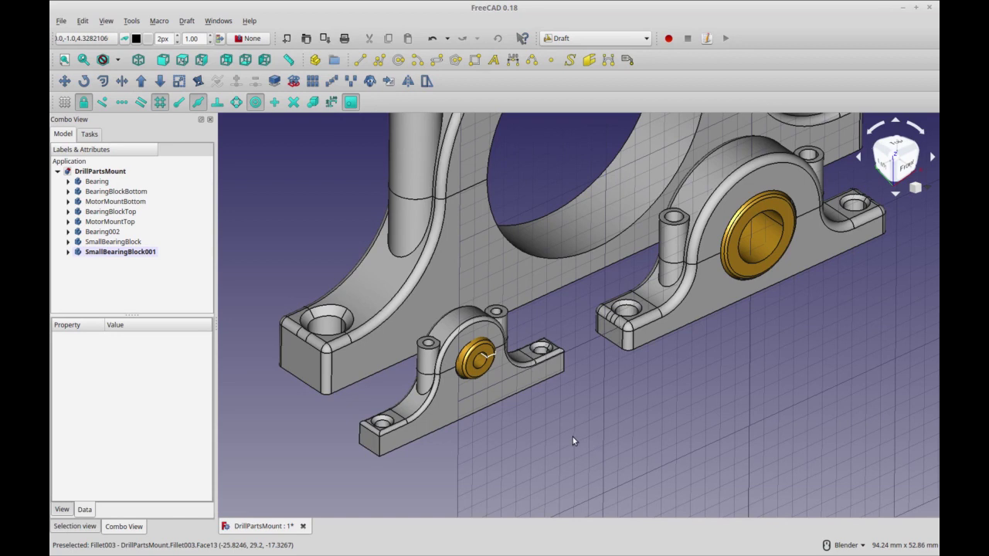
Inspect SmallBearingBlock001's placement, then the large bearing and its block's front face.
mouse_move(573, 441)
middle_down()
mouse_move(575, 430)
mouse_move(601, 441)
mouse_move(676, 439)
mouse_move(587, 438)
middle_up()
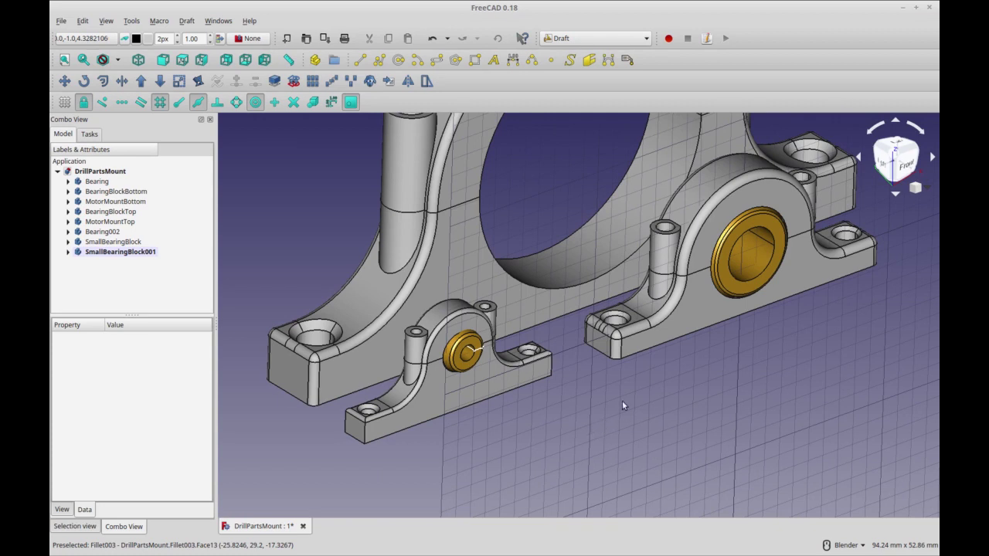
click(462, 354)
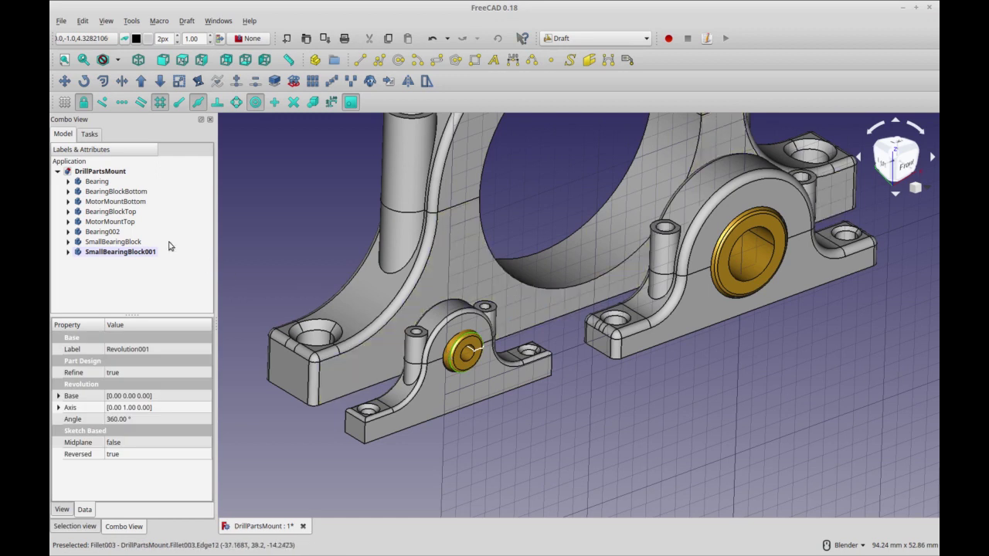
click(99, 254)
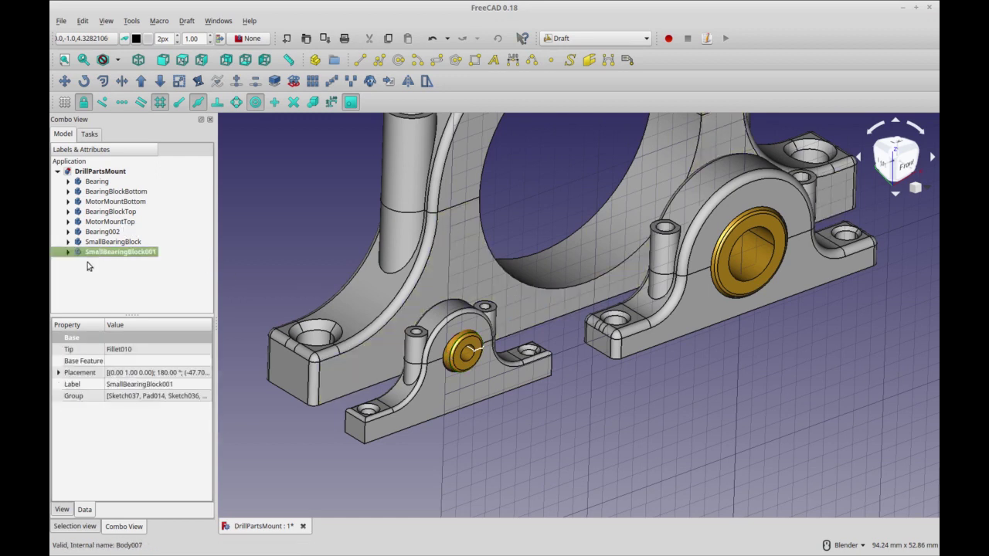
click(730, 279)
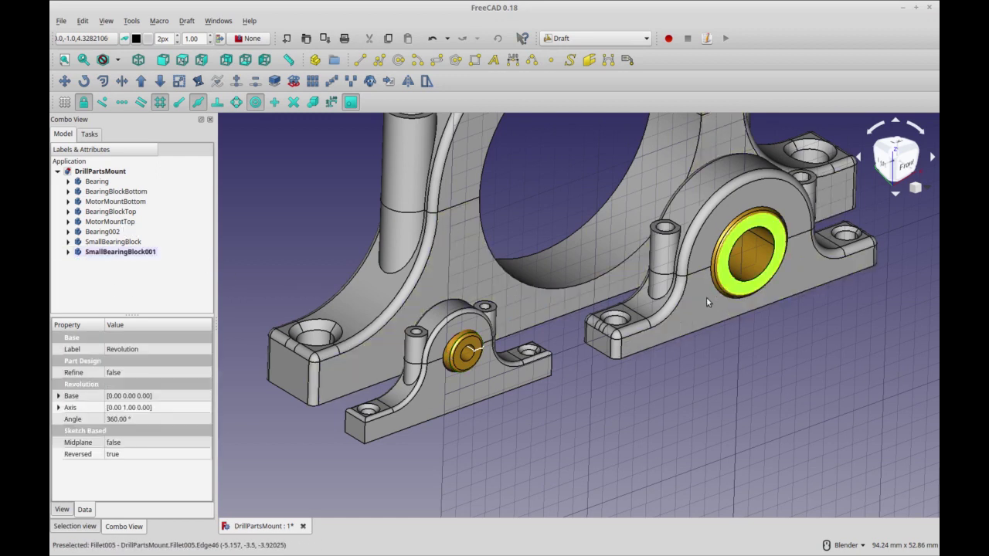
click(732, 306)
click(732, 293)
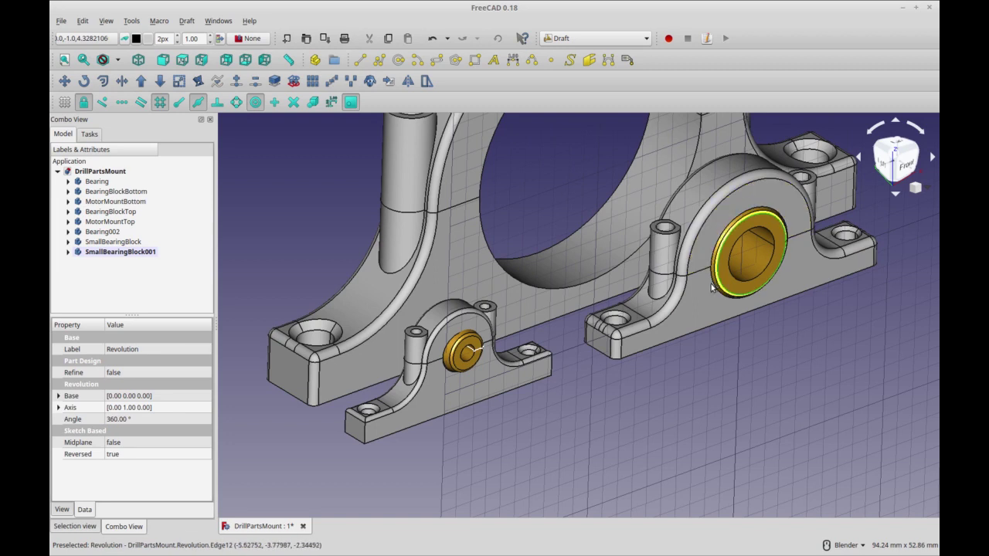
Check the small bearing block's front face against the small bearing and Bearing part.
click(504, 371)
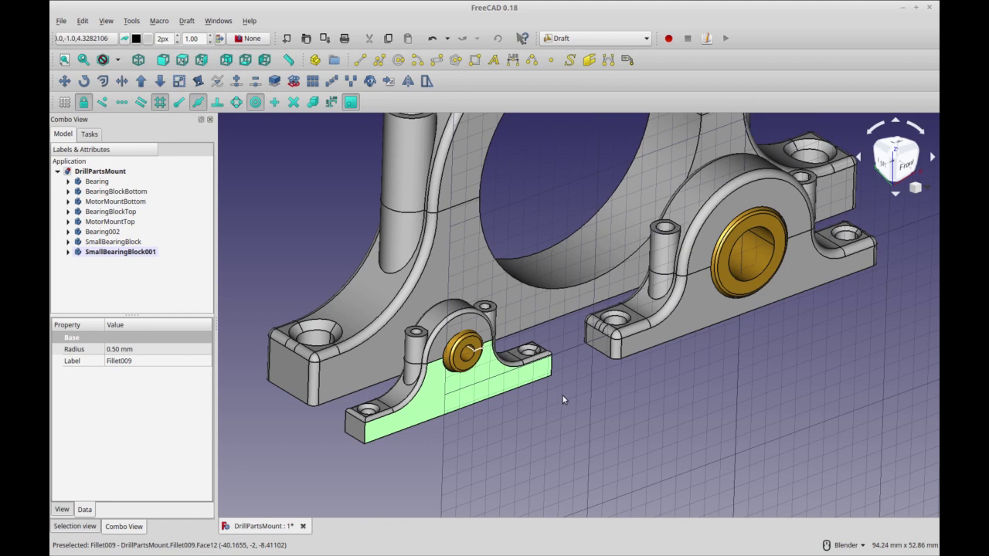
middle_drag(563, 395, 590, 391)
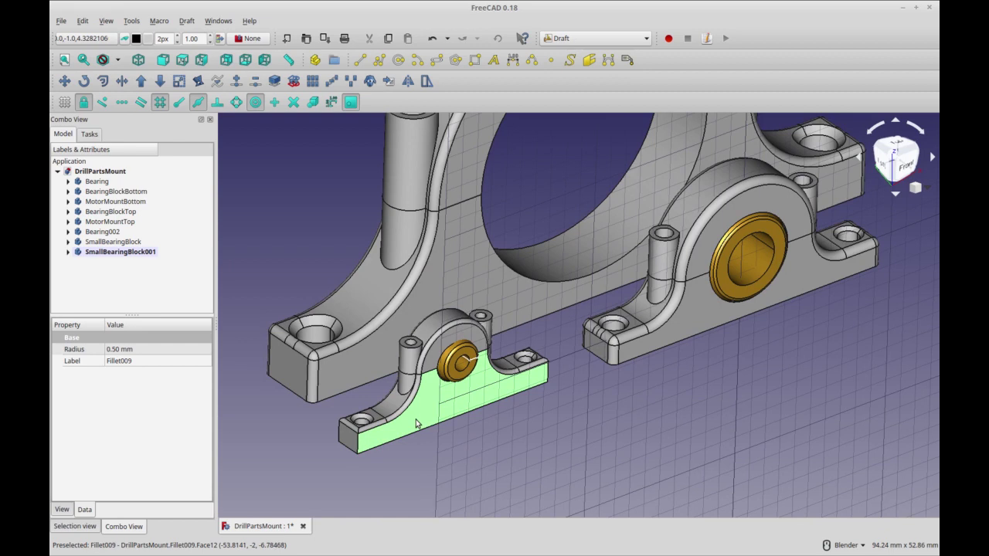
click(457, 378)
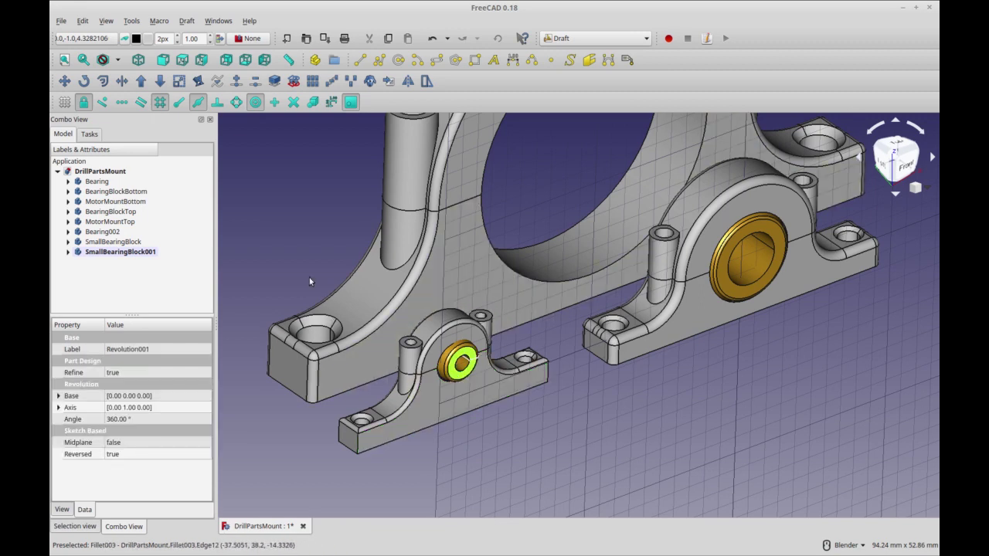
click(94, 183)
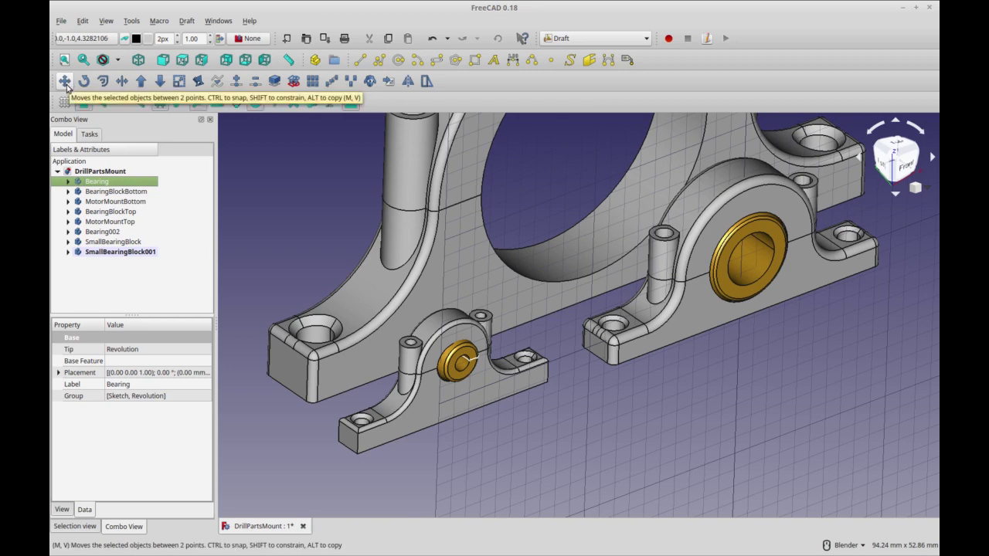
mouse_move(464, 351)
middle_down()
mouse_move(495, 340)
mouse_move(481, 353)
middle_up()
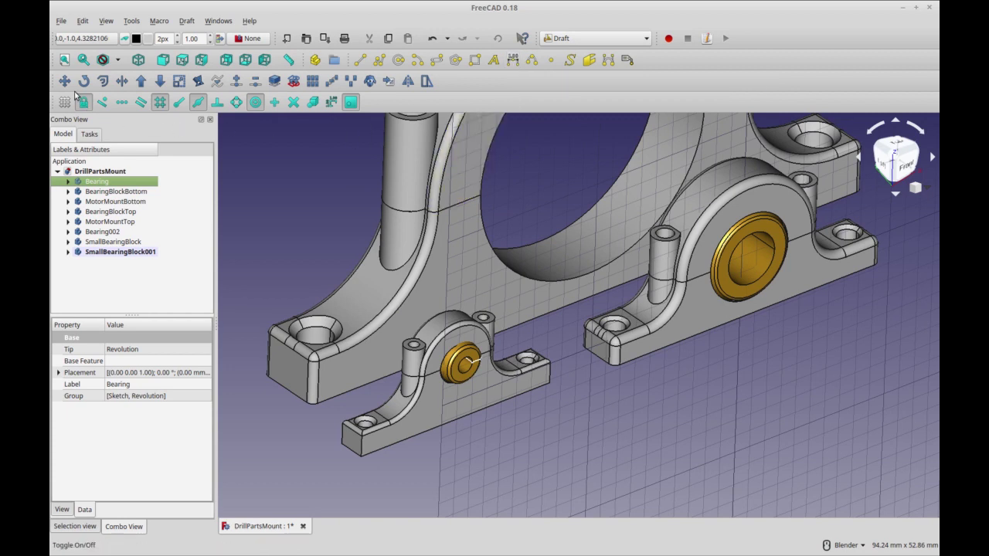
click(427, 409)
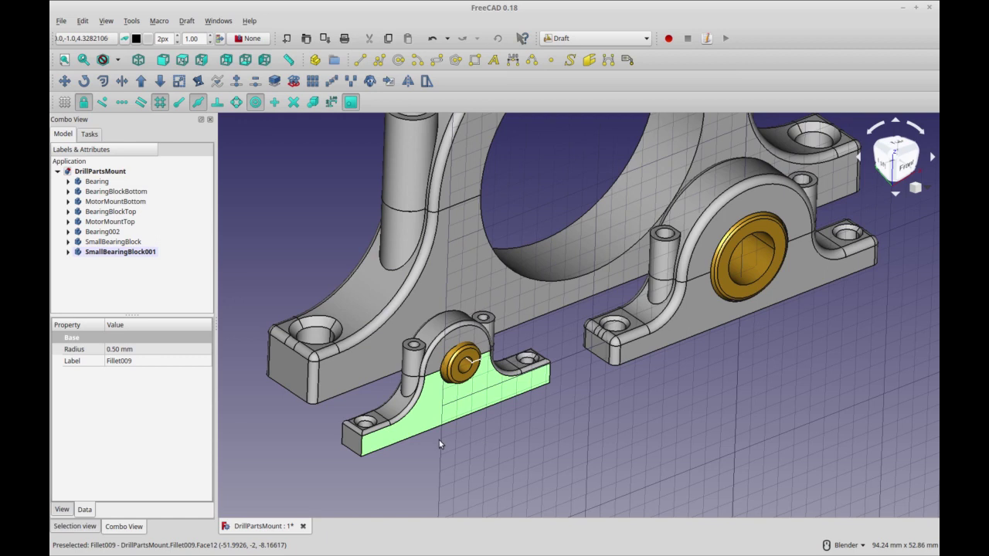
View the small bearing block from the front, zoomed in, and start a Draft dimension.
click(904, 163)
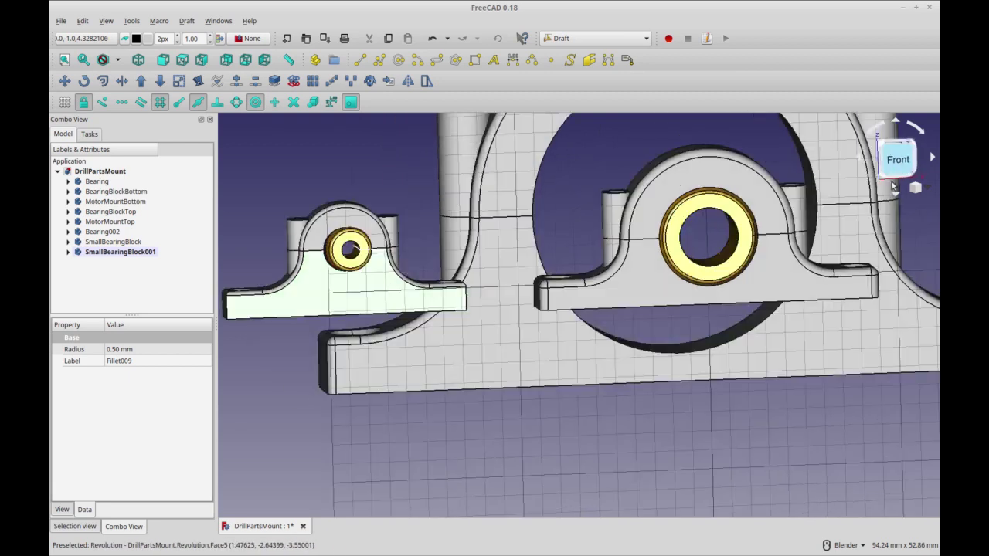
scroll(683, 397, up, 5)
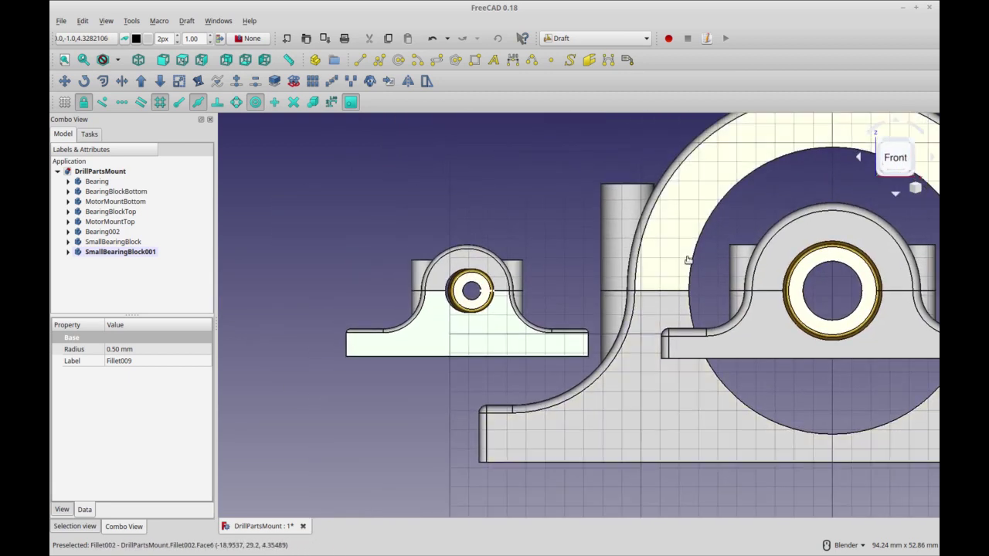
scroll(519, 228, up, 2)
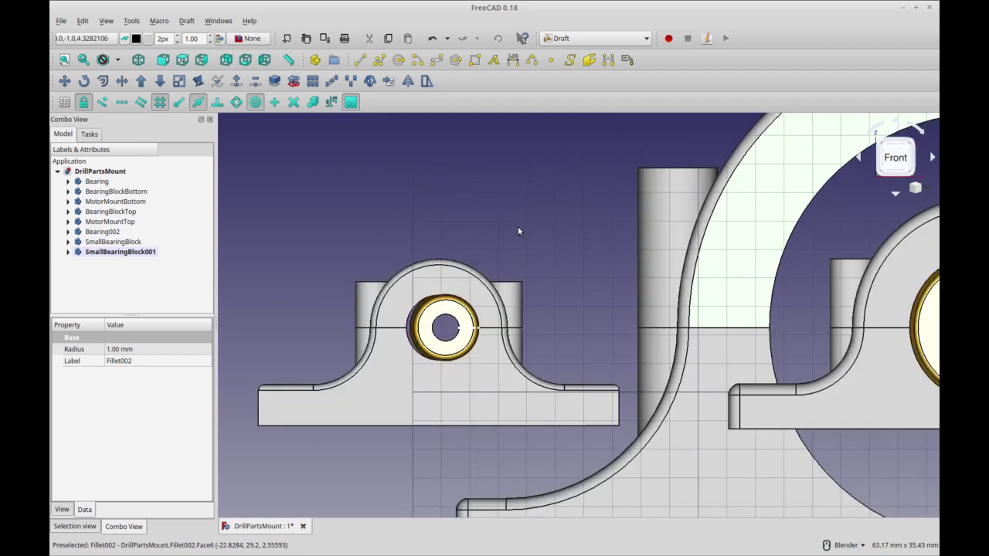
click(303, 231)
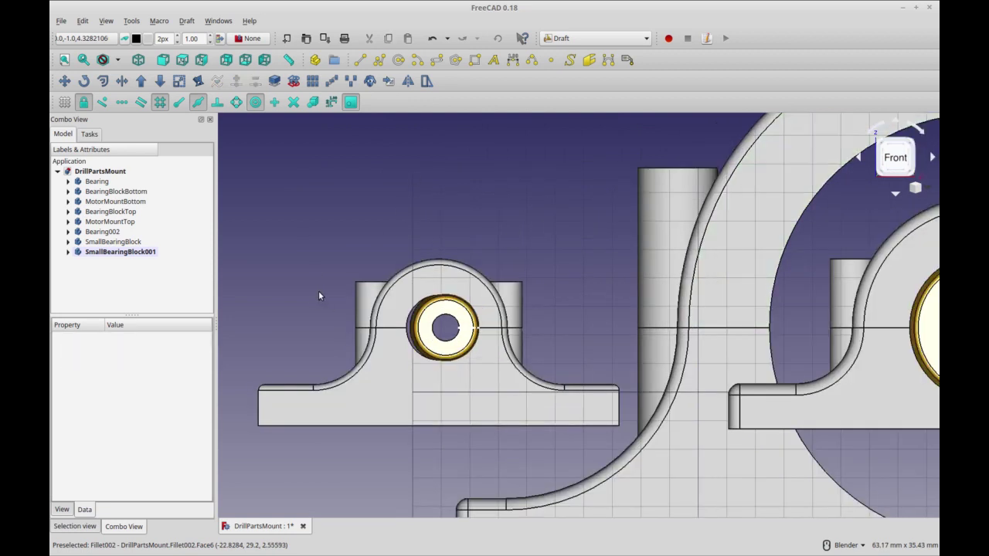
click(514, 62)
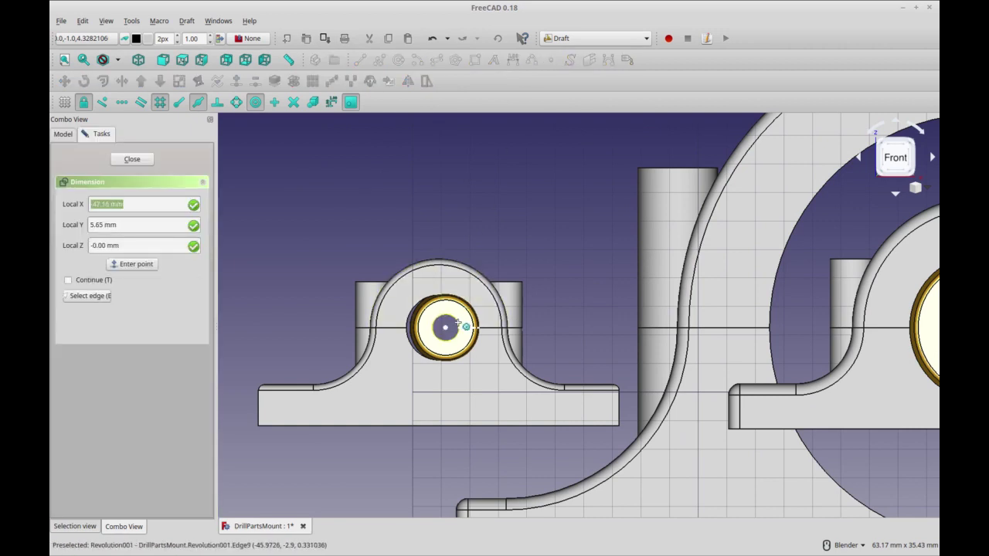
Snap to the bearing hole's centre and place a 0.60 mm dimension above the small block.
click(260, 108)
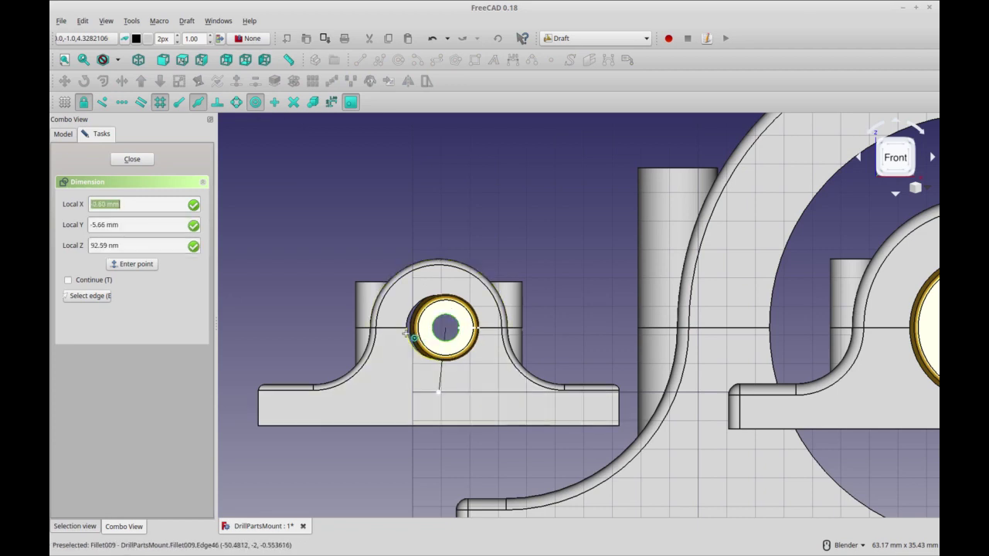
middle_drag(461, 363, 452, 407)
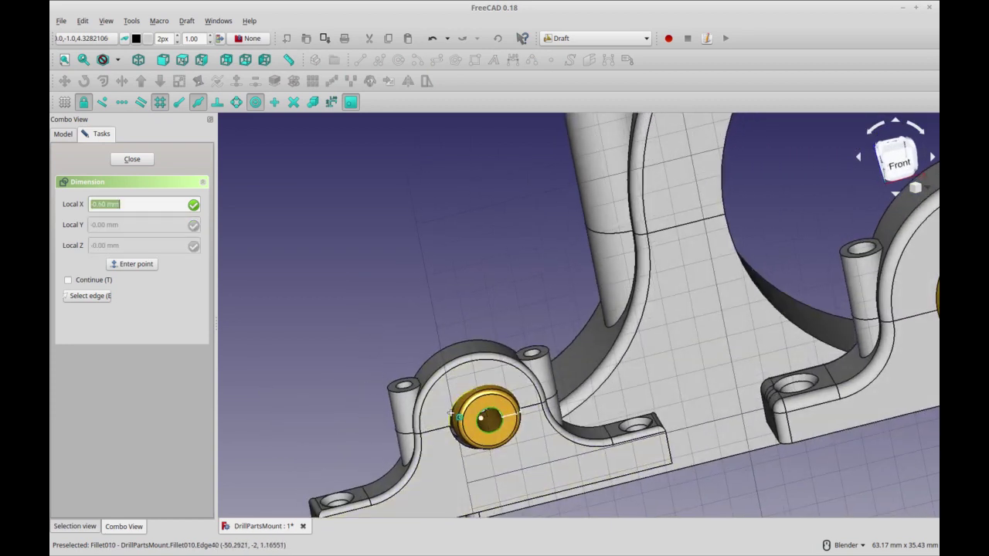
click(452, 416)
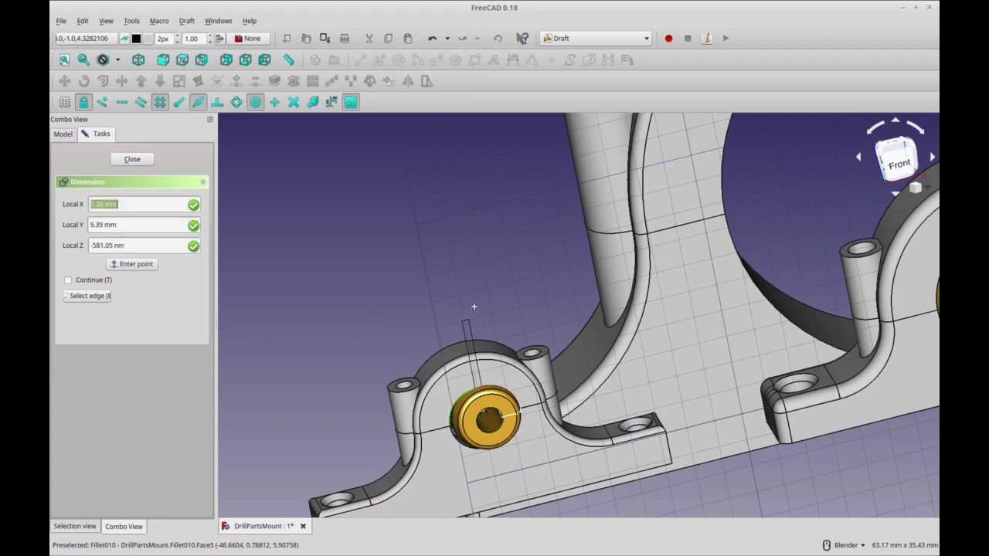
click(486, 288)
scroll(484, 318, up, 3)
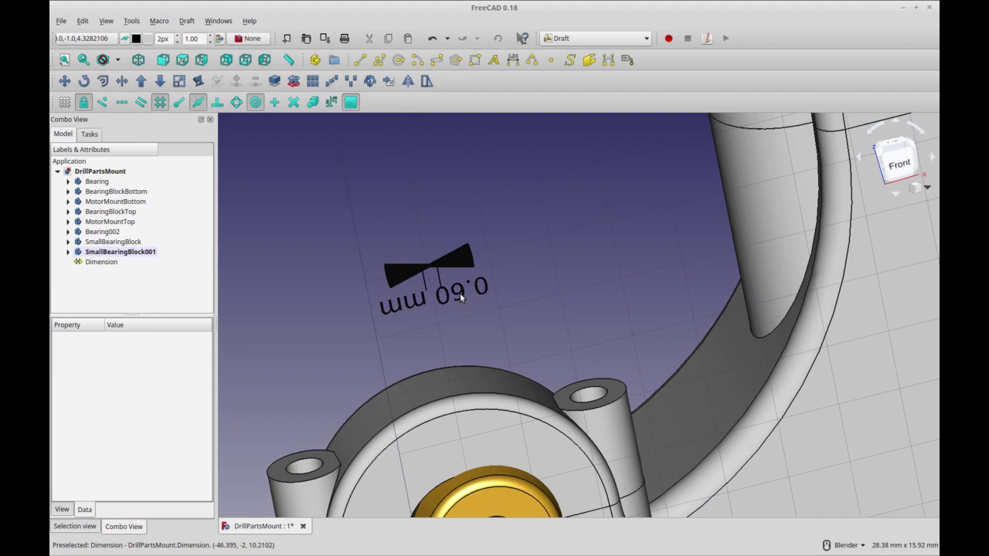
Return to the front view and look over the SmallBearingBlock001 body's context actions.
key(1)
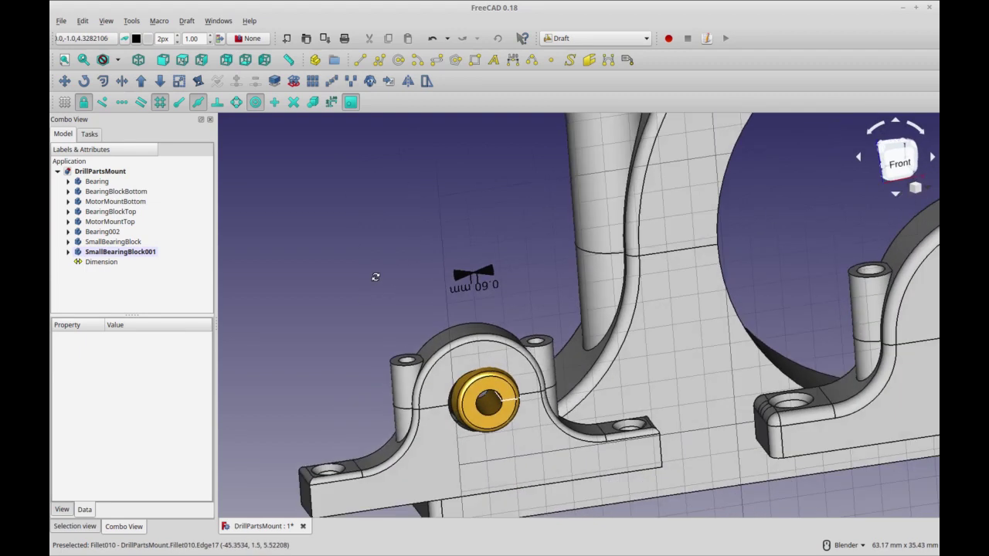
scroll(550, 302, down, 3)
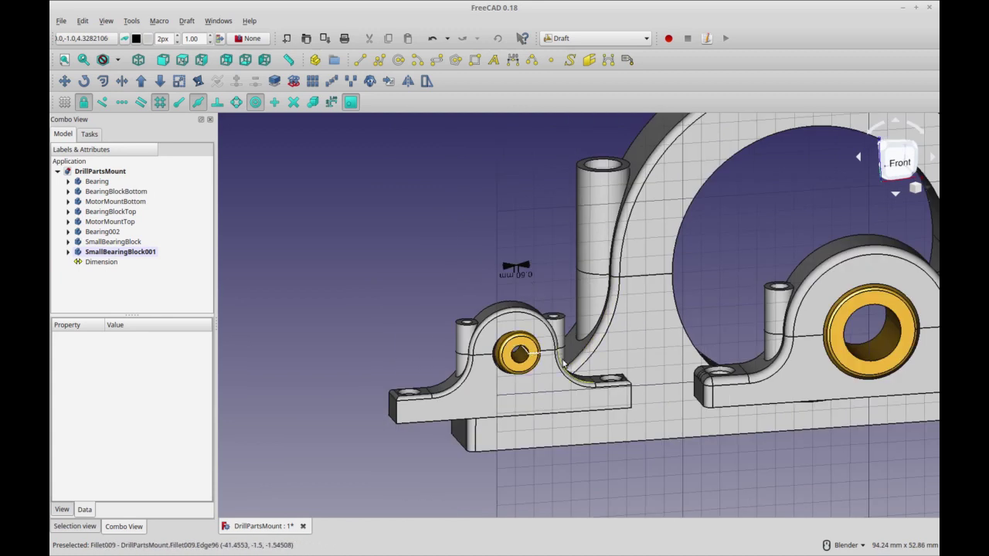
scroll(529, 352, up, 2)
click(488, 360)
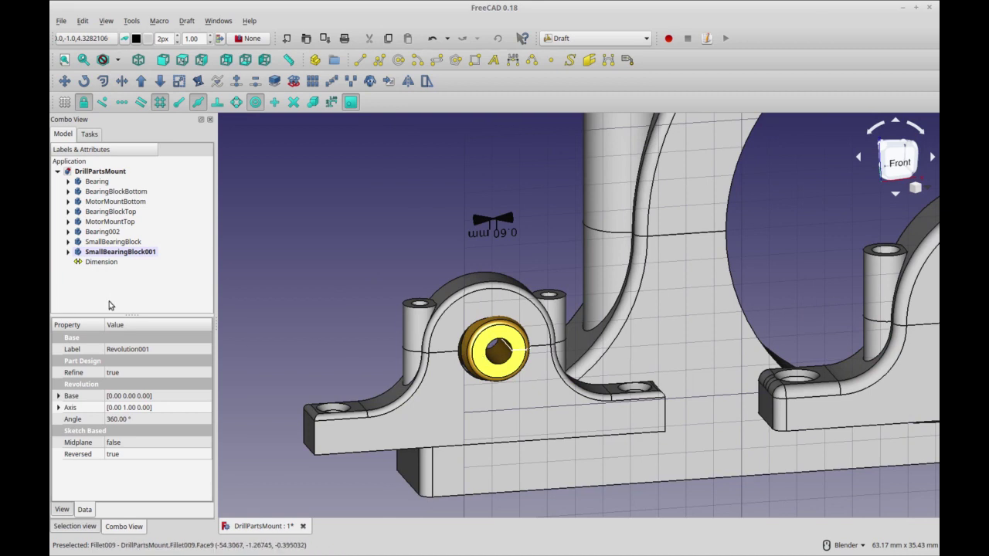
click(142, 257)
right_click(142, 258)
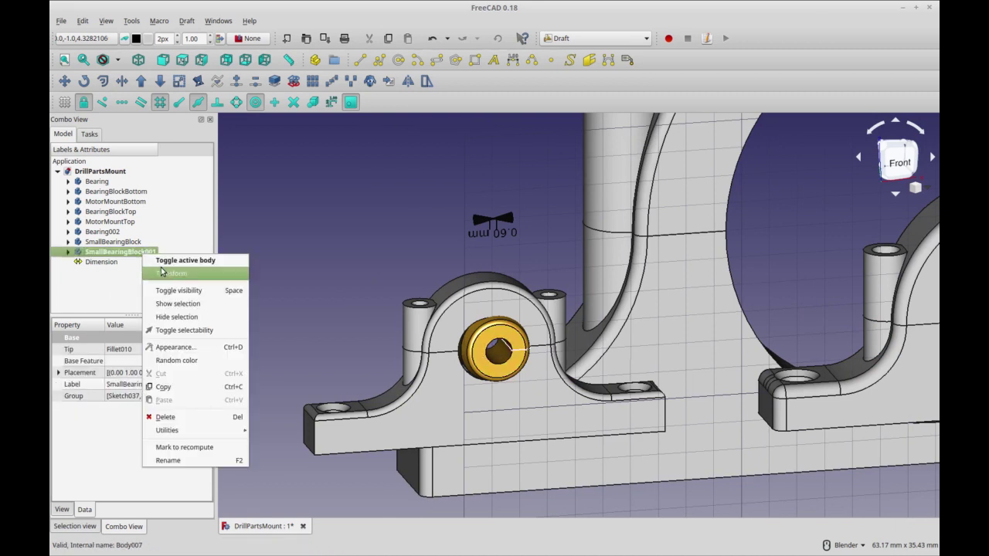
click(458, 350)
Select the Bearing002 body and bring up its context menu.
click(460, 352)
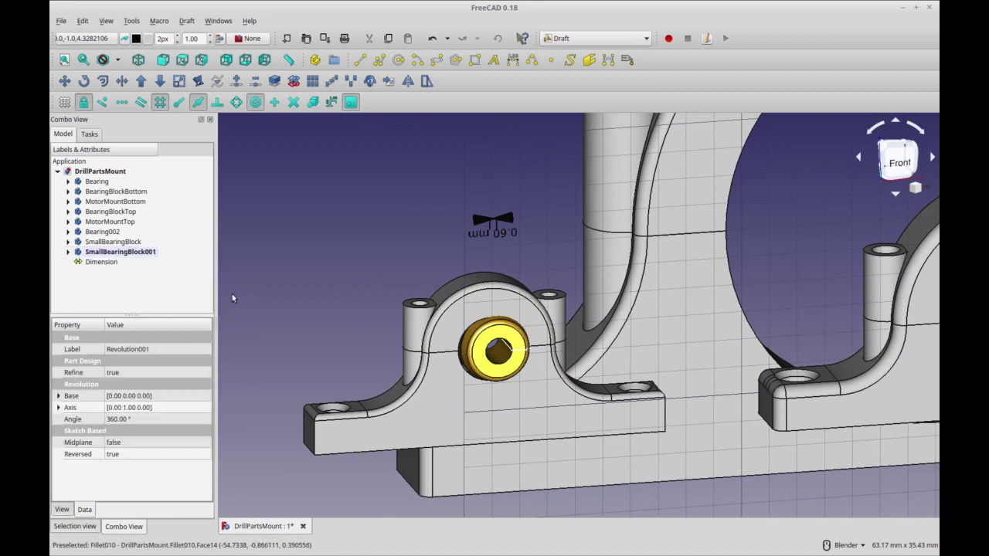
click(91, 234)
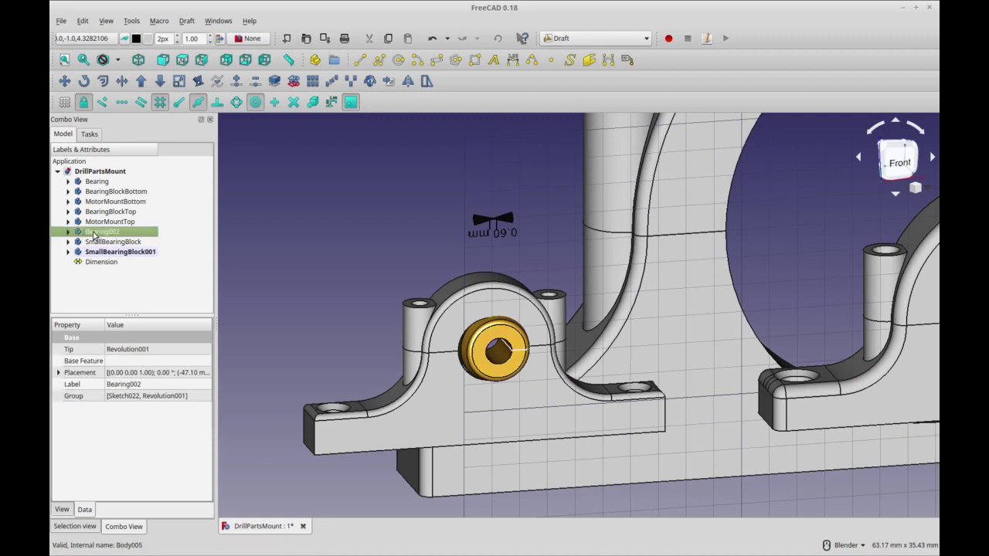
right_click(94, 236)
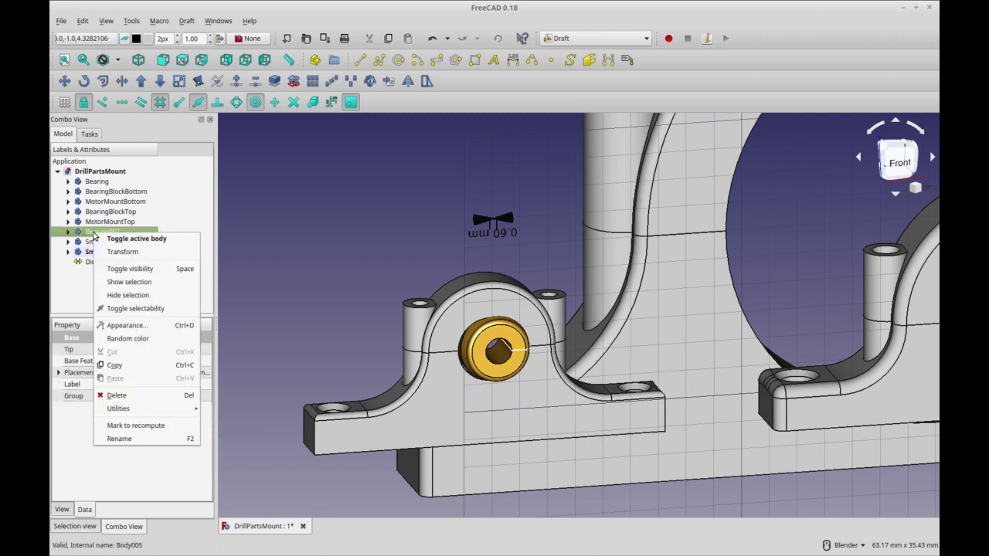
Transform Bearing002 with a 0.6 mm translation increment, shifting it one step along X.
click(128, 249)
drag(166, 198, 105, 202)
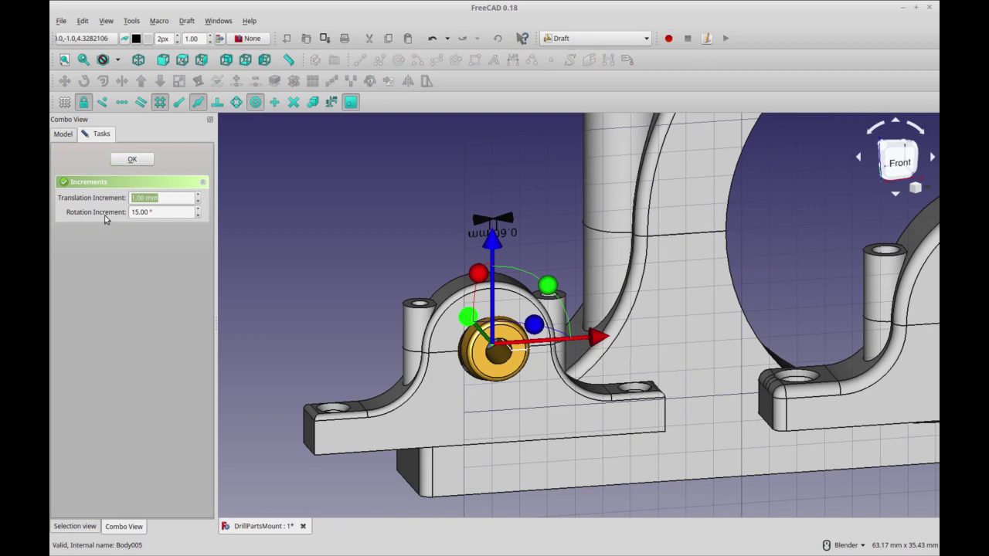
text(0.6)
drag(601, 338, 522, 359)
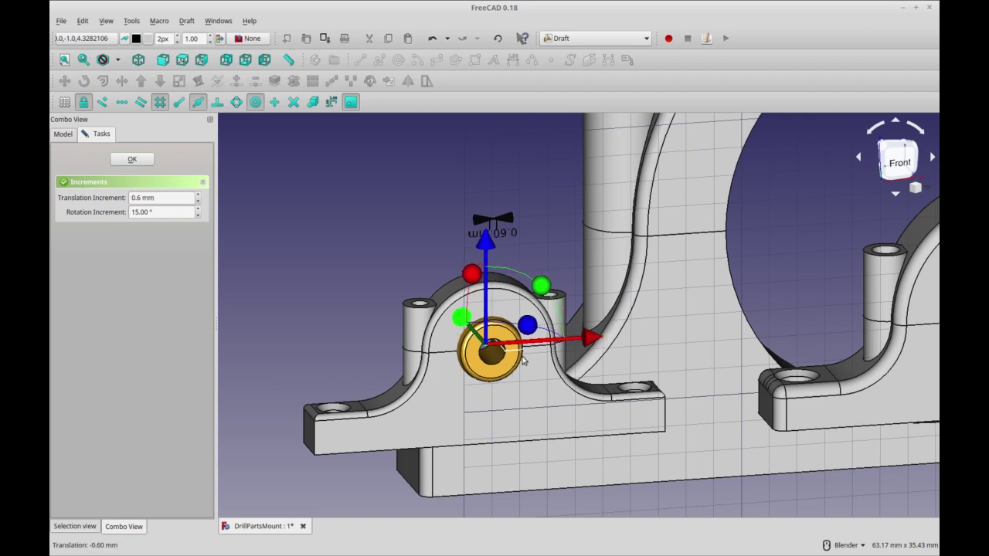
click(132, 159)
middle_drag(530, 389, 727, 412)
Frame the small bearing block enlarged from above and select the Bearing002 body.
click(727, 411)
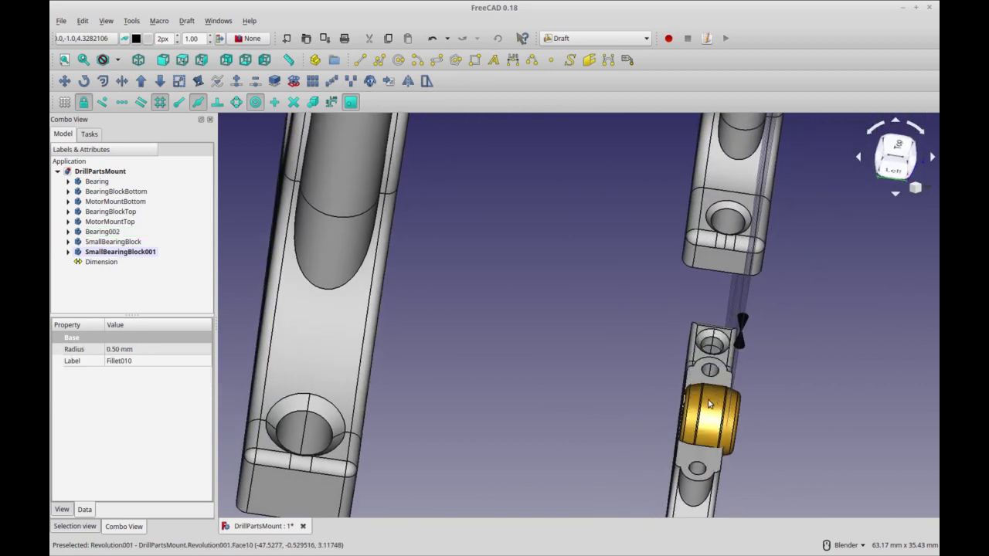
shift+middle_drag(833, 506, 741, 423)
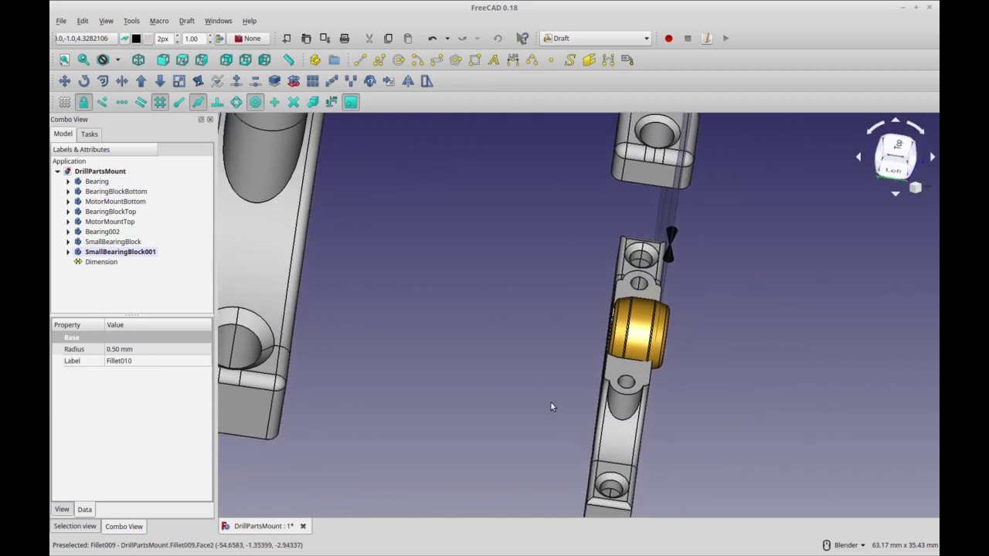
click(620, 377)
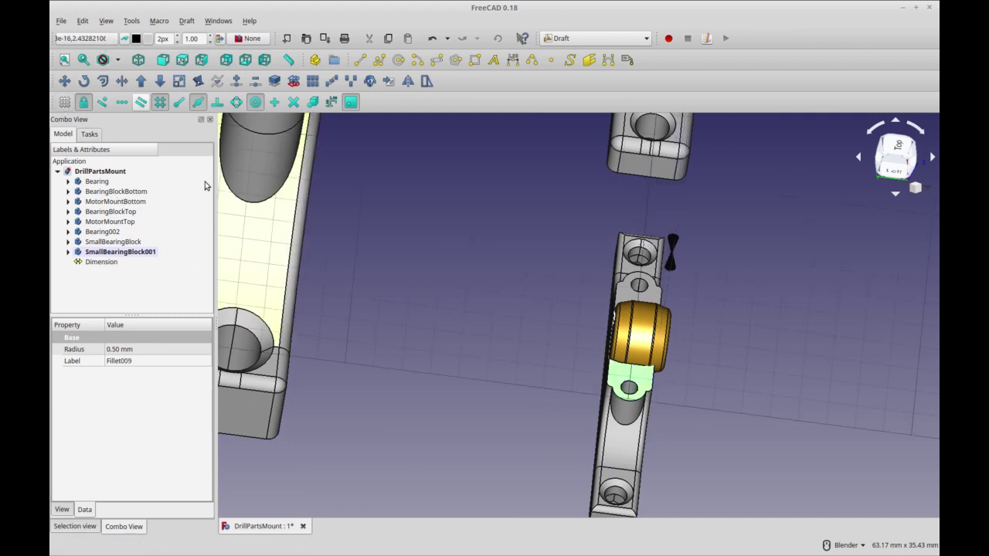
shift+middle_drag(560, 309, 488, 313)
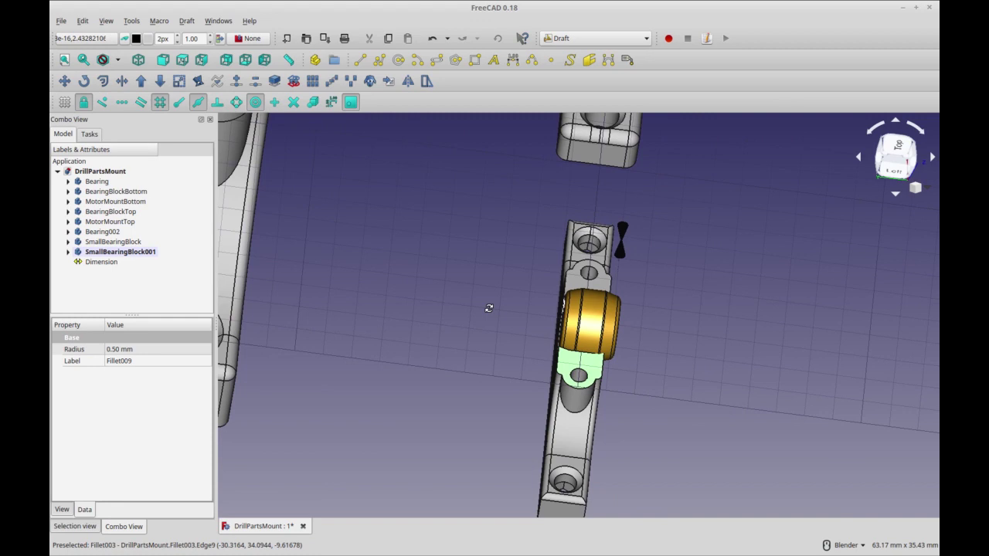
scroll(488, 308, up, 5)
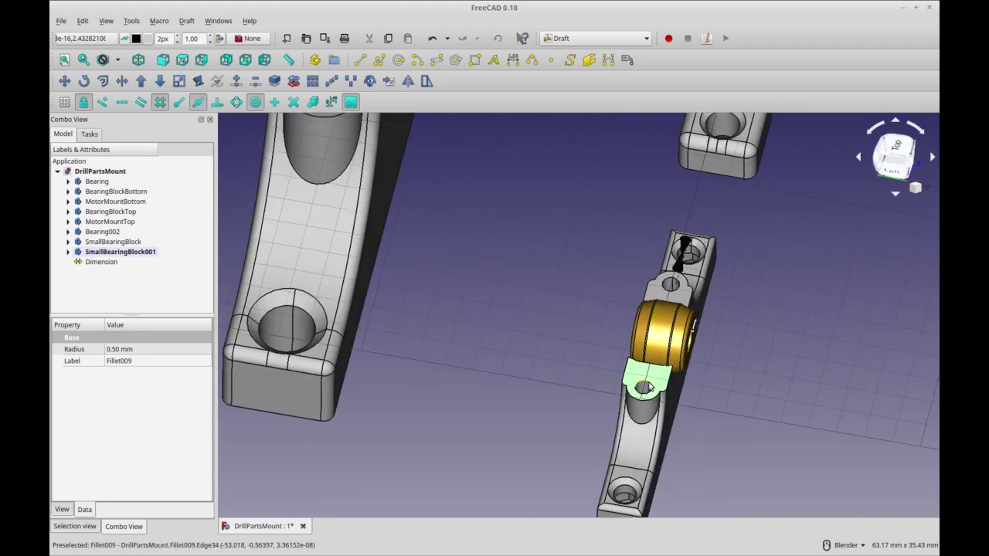
middle_drag(696, 369, 683, 336)
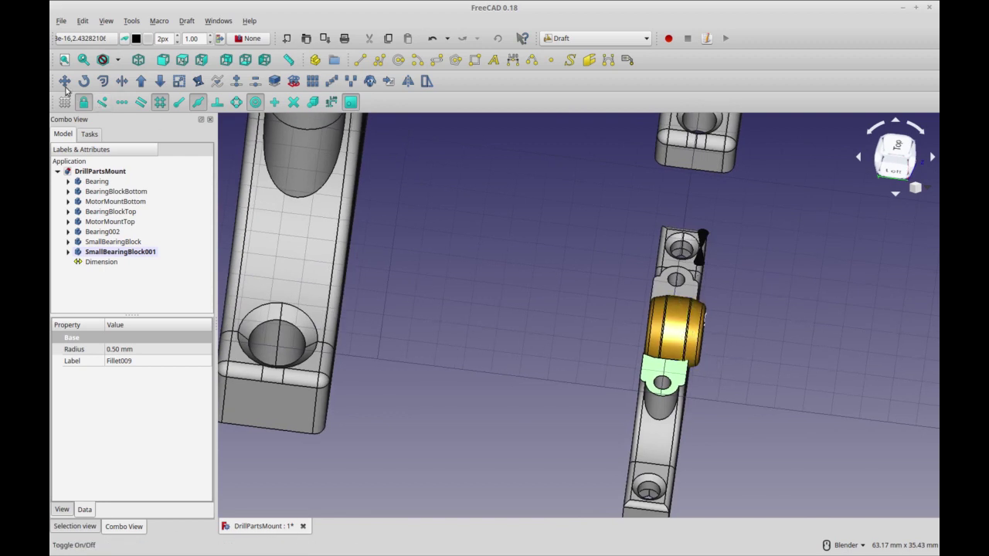
click(109, 234)
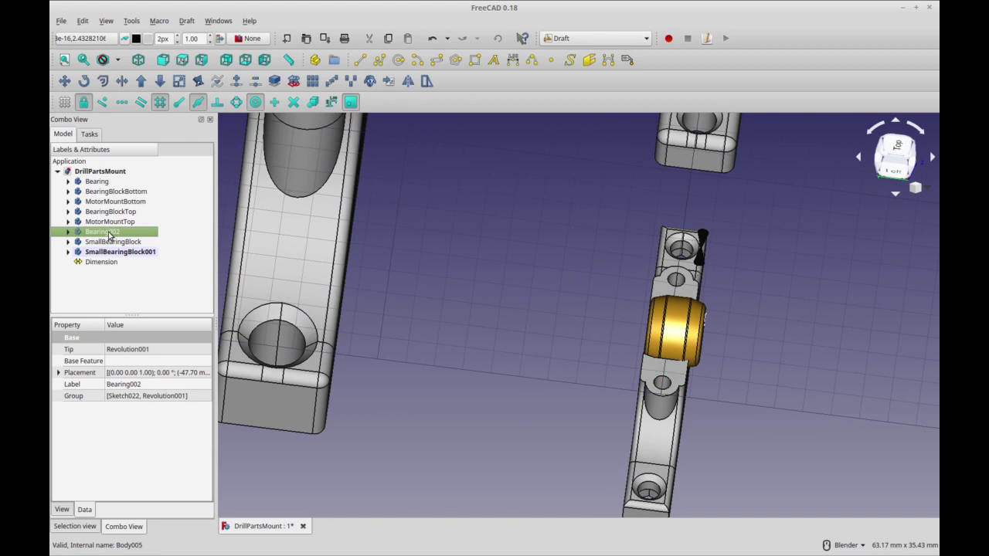
Draft-move Bearing002 along Y from its base point to the small block's centre.
click(64, 81)
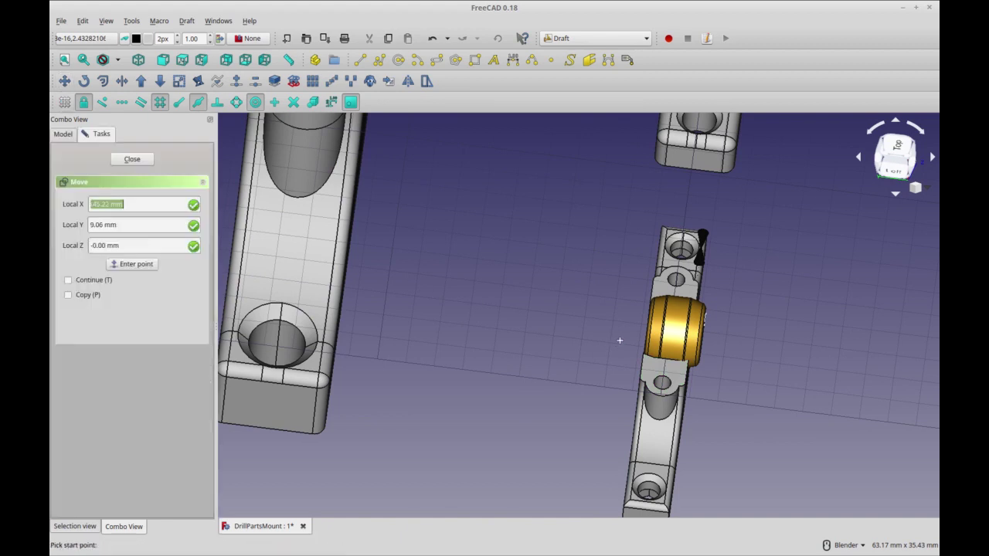
click(671, 334)
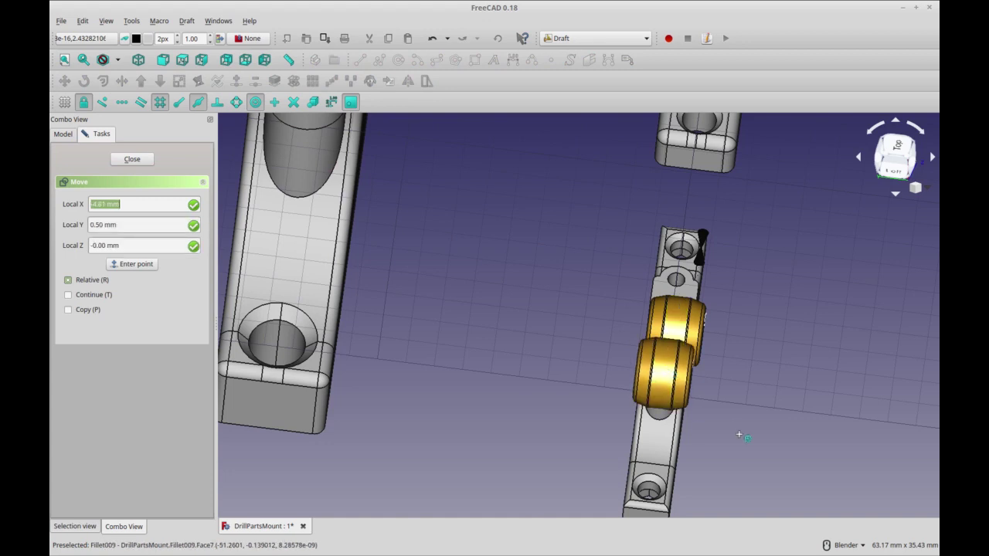
middle_drag(740, 432, 641, 429)
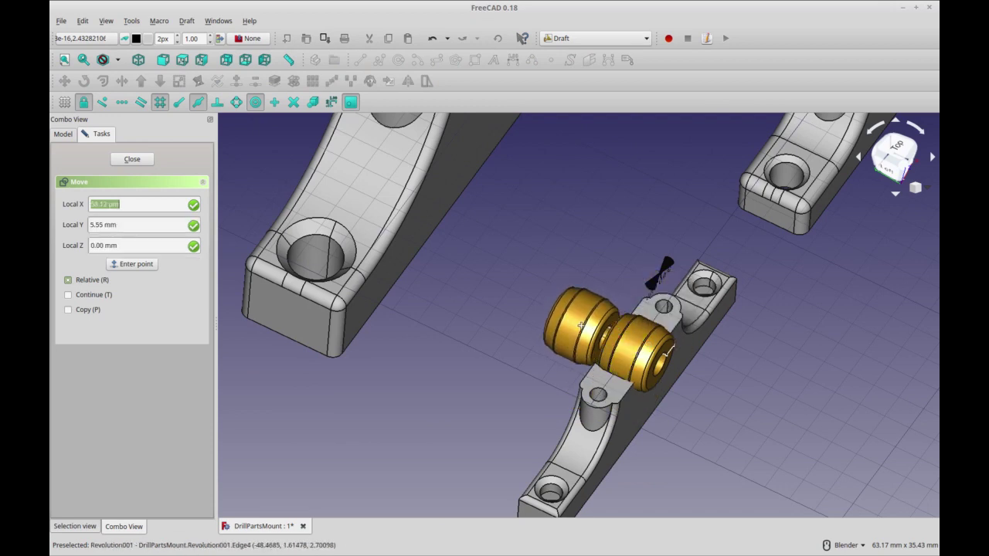
key(y)
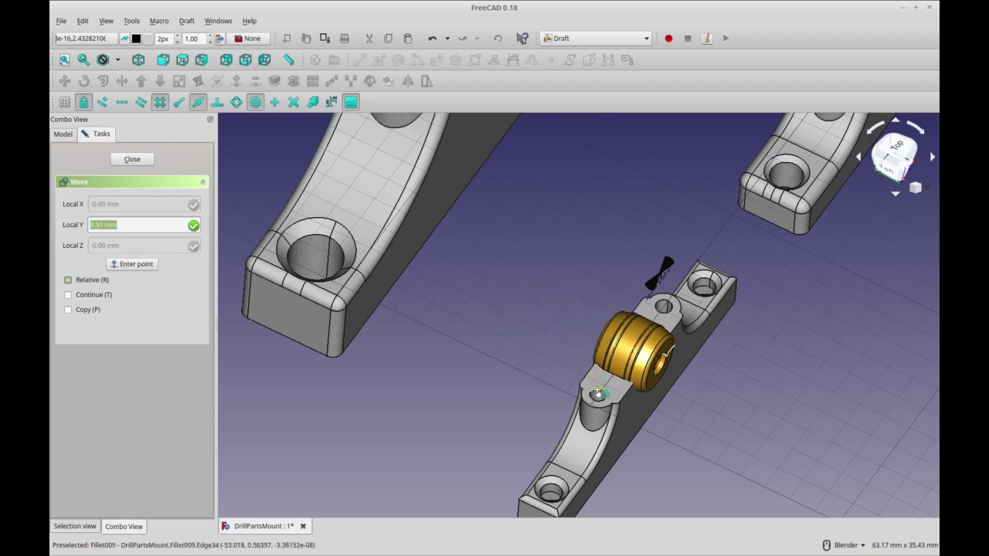
click(601, 392)
middle_drag(664, 438, 608, 414)
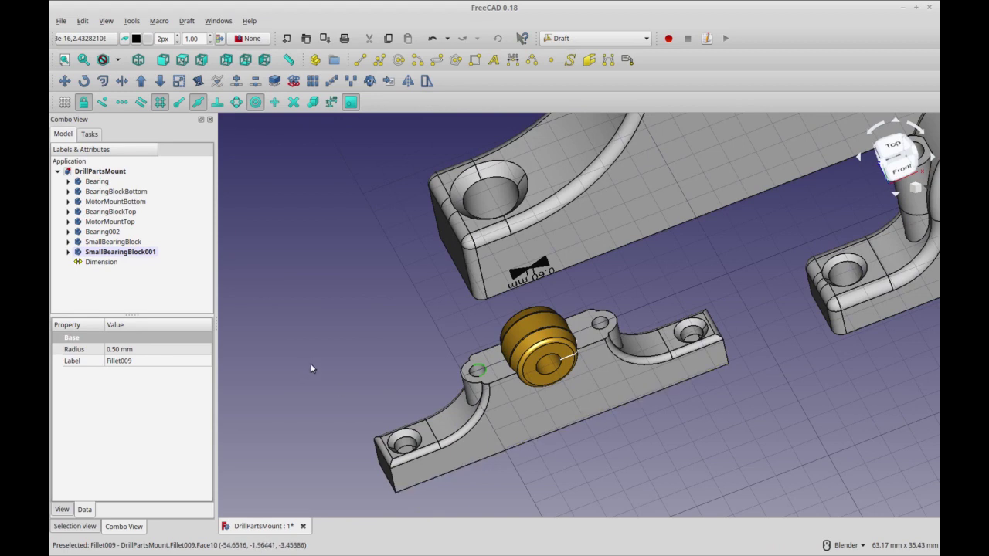
Select the 0.60 mm Dimension to show its properties and zoom out over the mount.
middle_drag(325, 353, 326, 351)
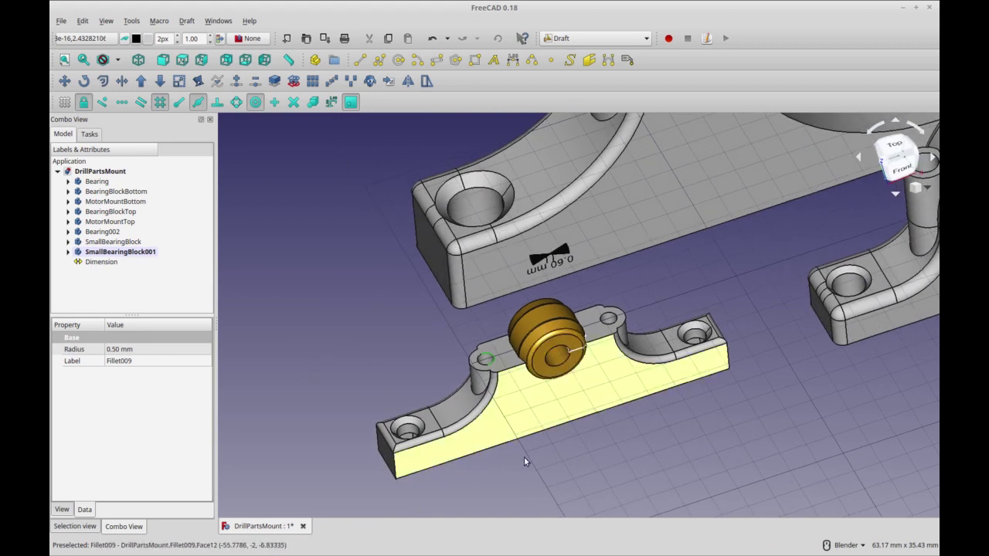
click(550, 258)
middle_drag(348, 358, 351, 347)
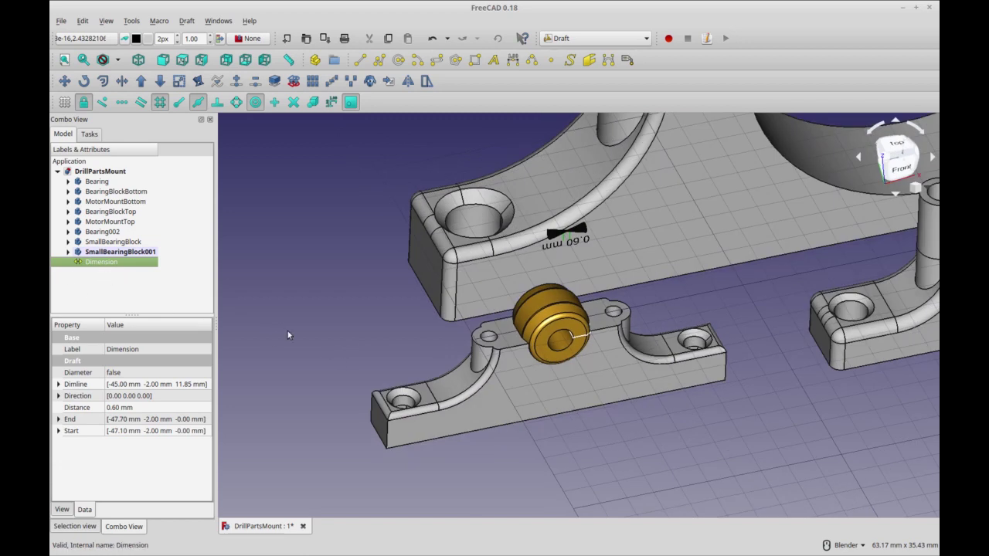
scroll(433, 456, down, 2)
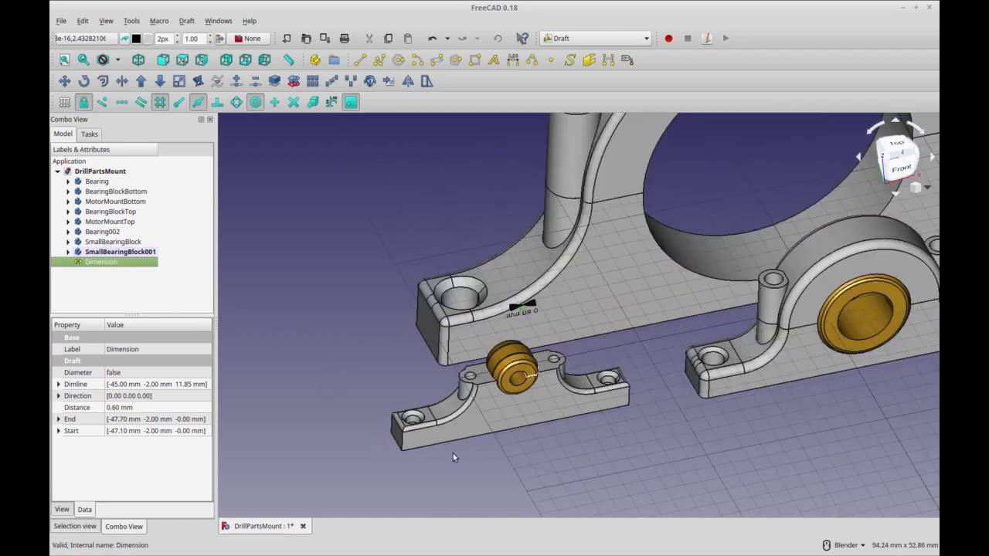